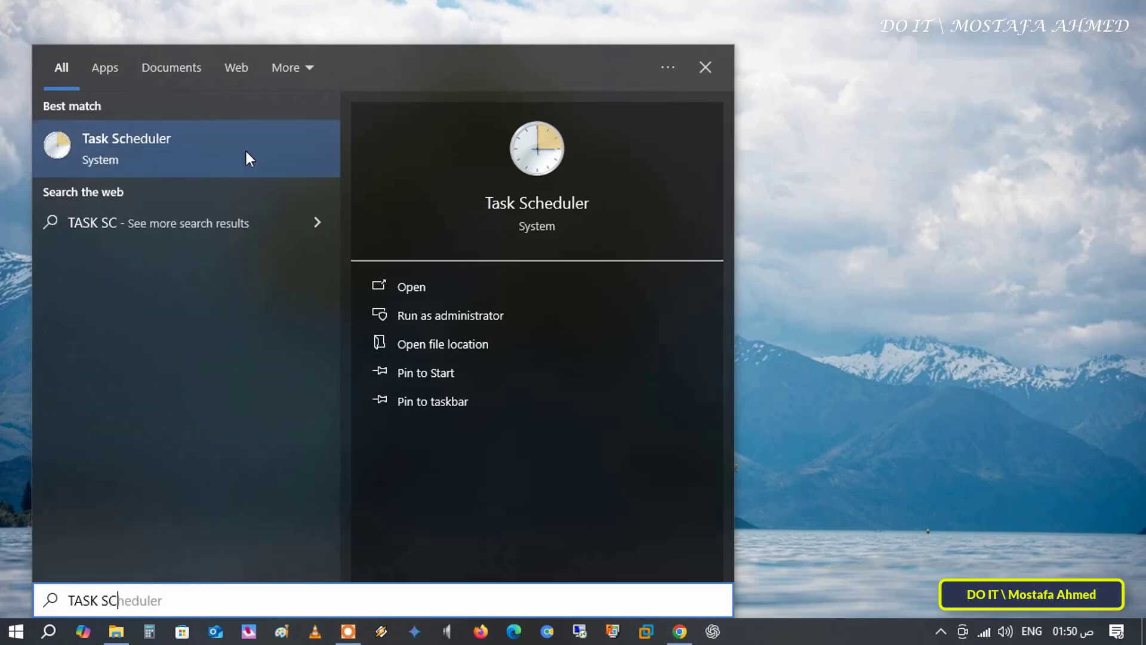
- Search Windows for 'TASK SCHEDULER'
{"action": "type", "text": "EDULER"}
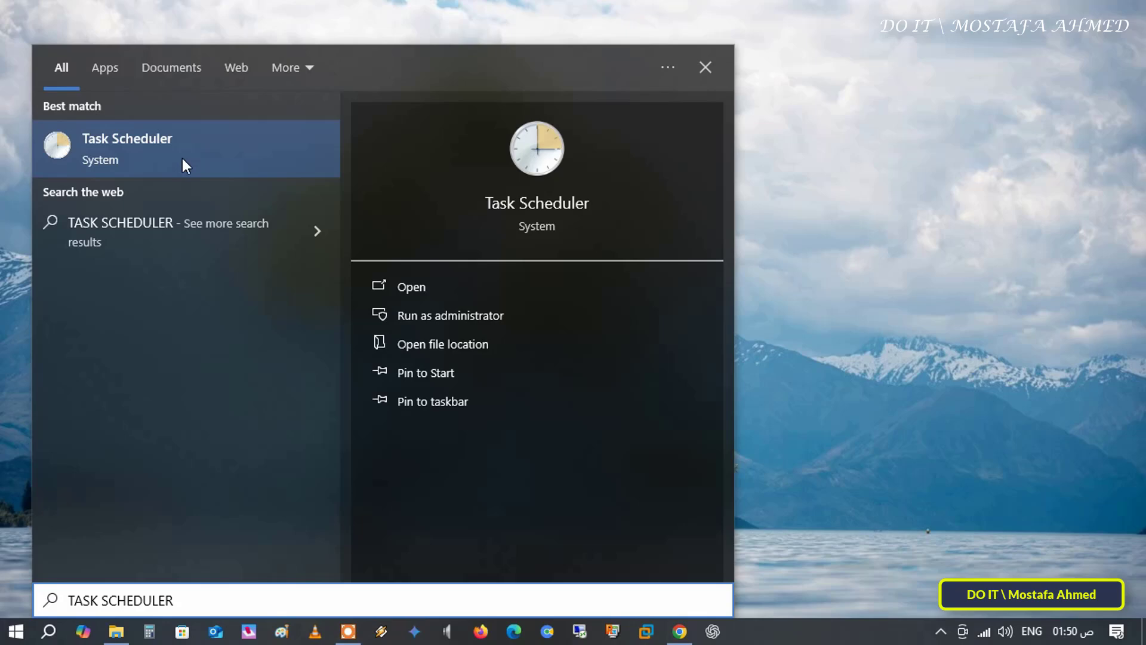
- Launch Task Scheduler as administrator, widen the summary area, and list the Task Scheduler Library's tasks
{"action": "left_click", "coordinate": [424, 317]}
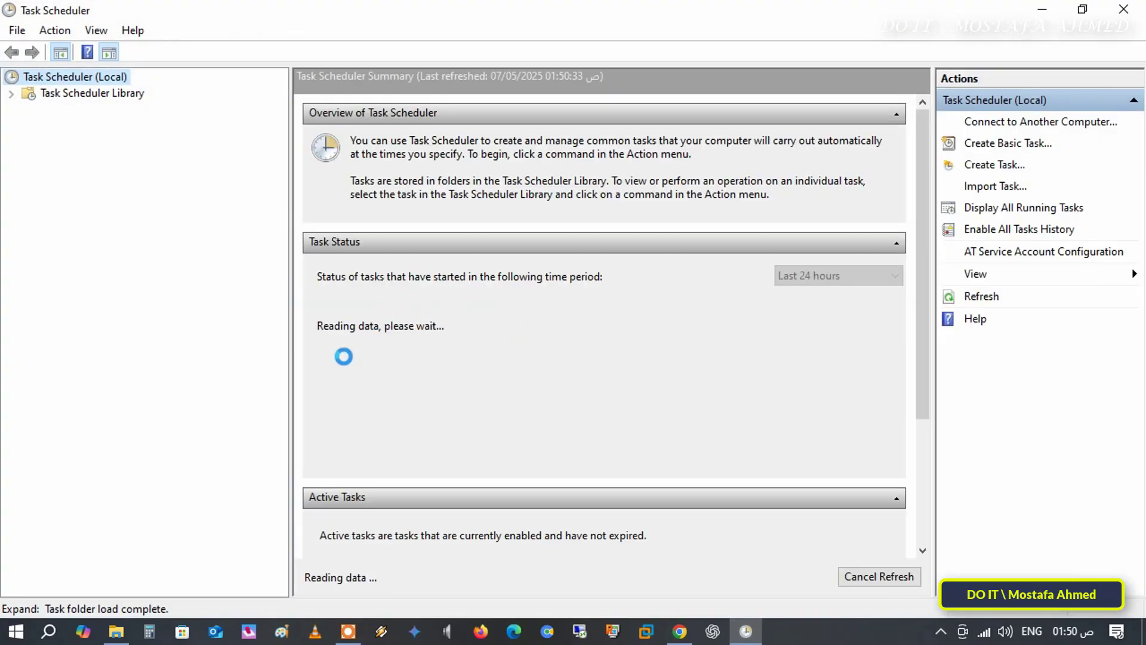
{"action": "left_click_drag", "start_coordinate": [289, 340], "coordinate": [196, 341]}
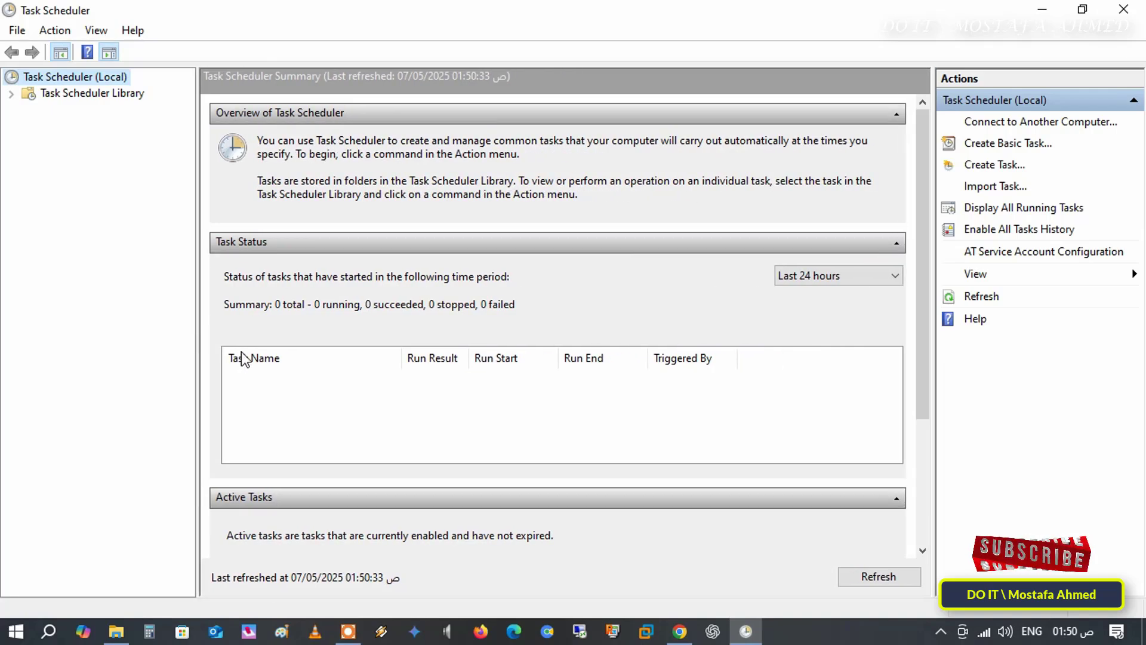
{"action": "left_click", "coordinate": [99, 94]}
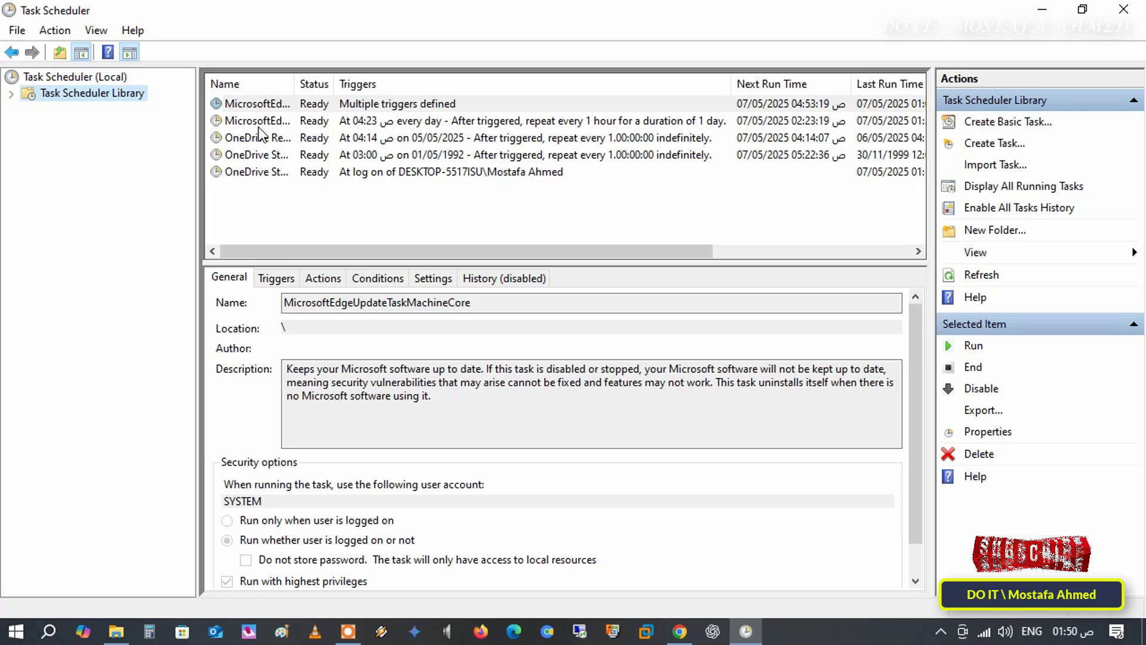
- Start a new basic task named 'Delete Folders Older Than 30 Days'
{"action": "left_click", "coordinate": [1013, 125]}
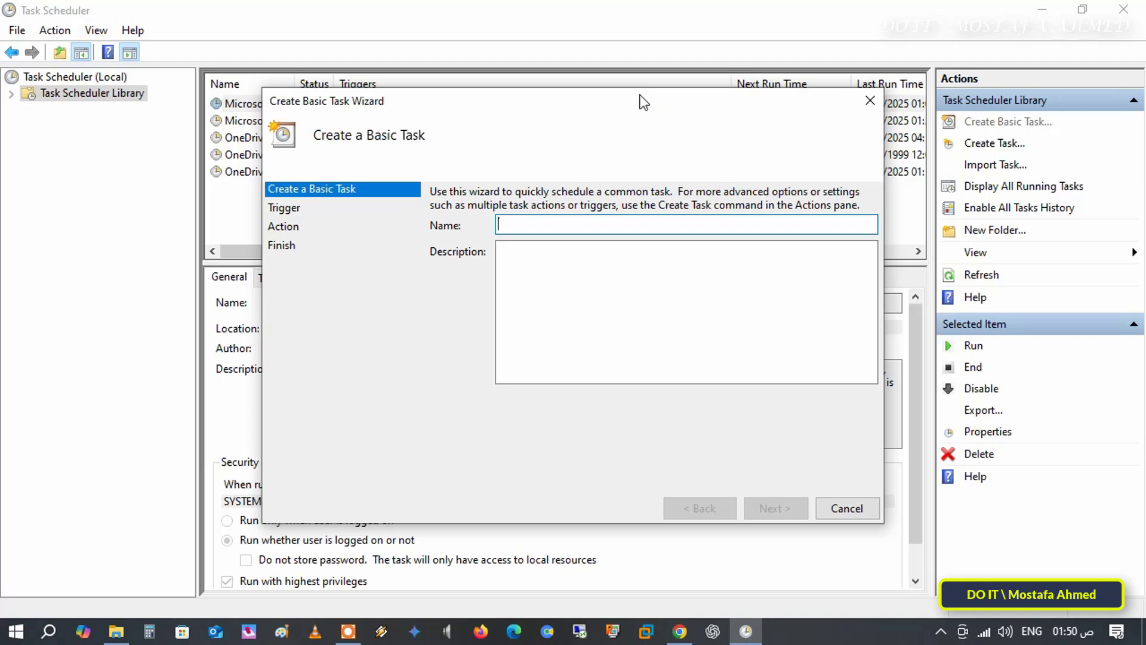
{"action": "type", "text": "Delete "}
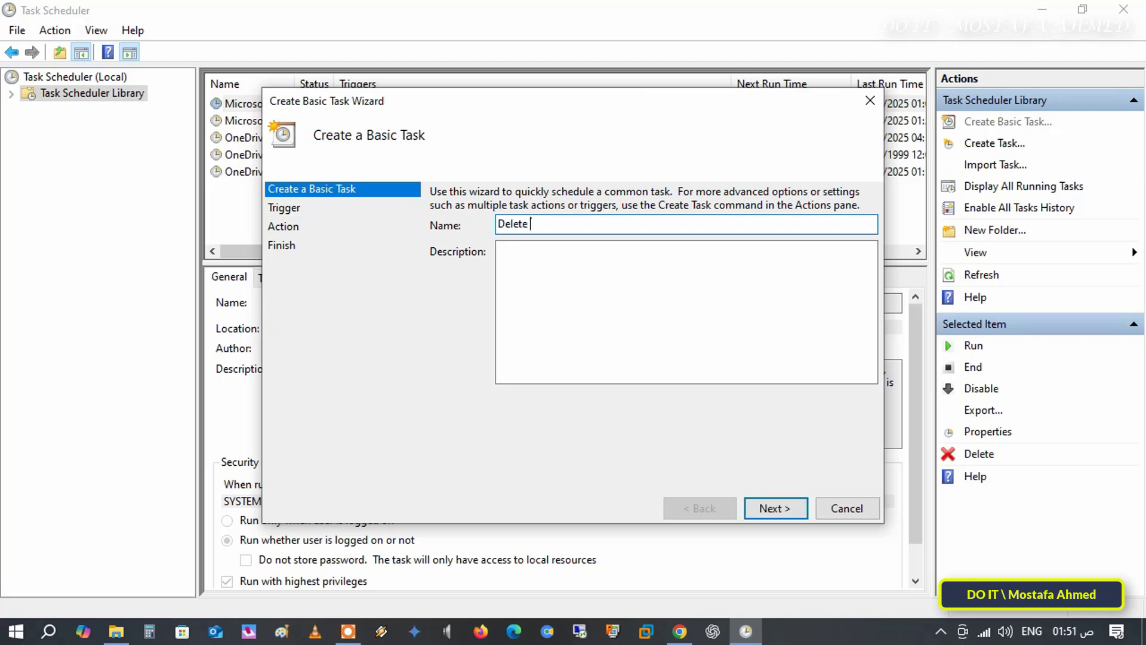
{"action": "type", "text": "Folders Older Than 30 Days"}
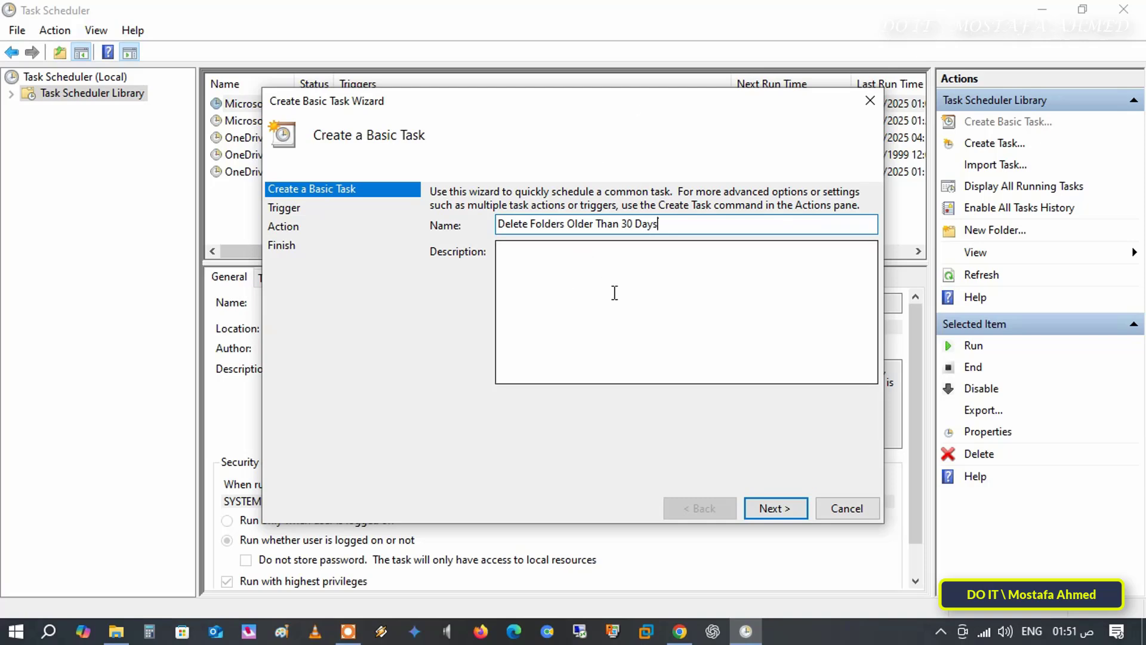
{"action": "left_click", "coordinate": [792, 509]}
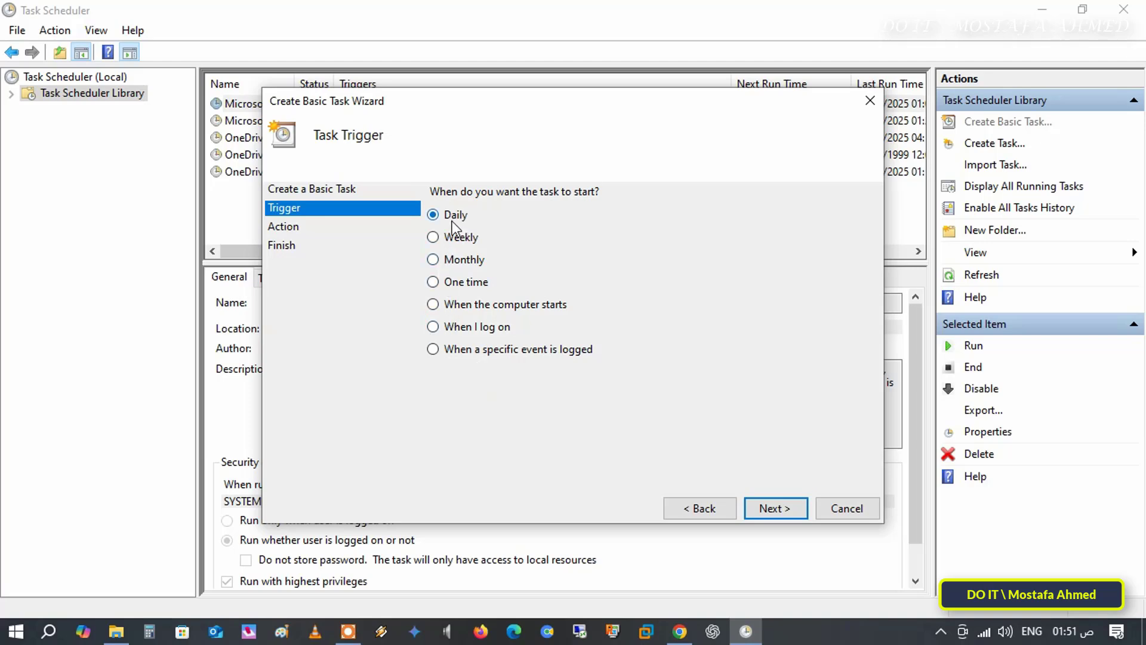
- Set the daily trigger to start at 02:00:00, recurring every 1 day
{"action": "left_click", "coordinate": [774, 510]}
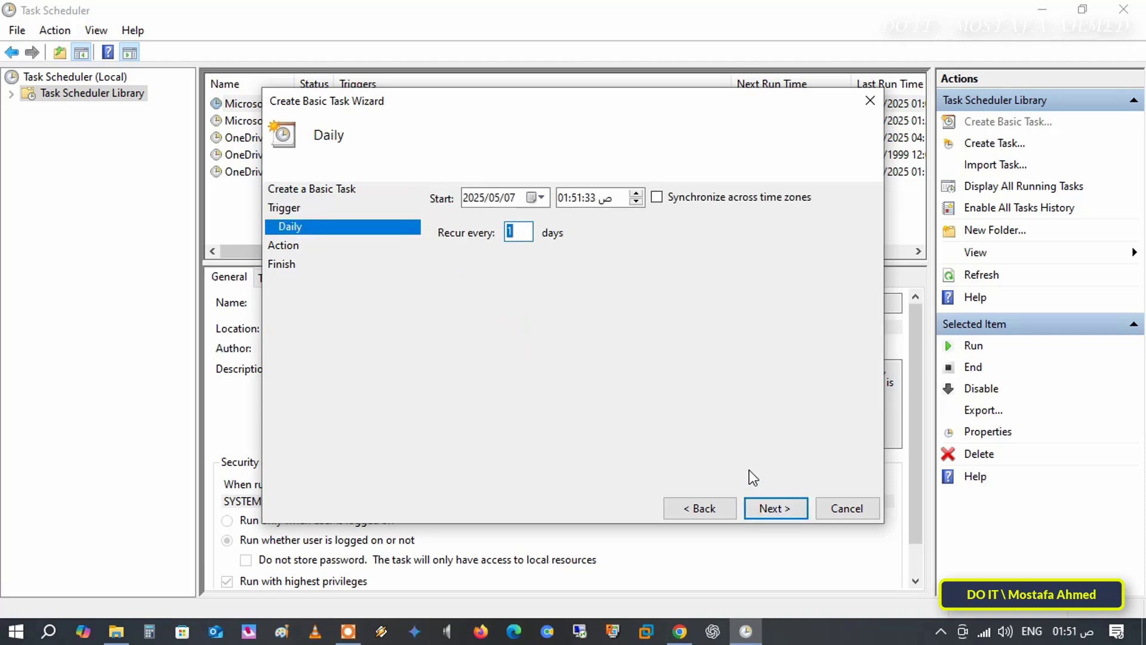
{"action": "left_click", "coordinate": [576, 199]}
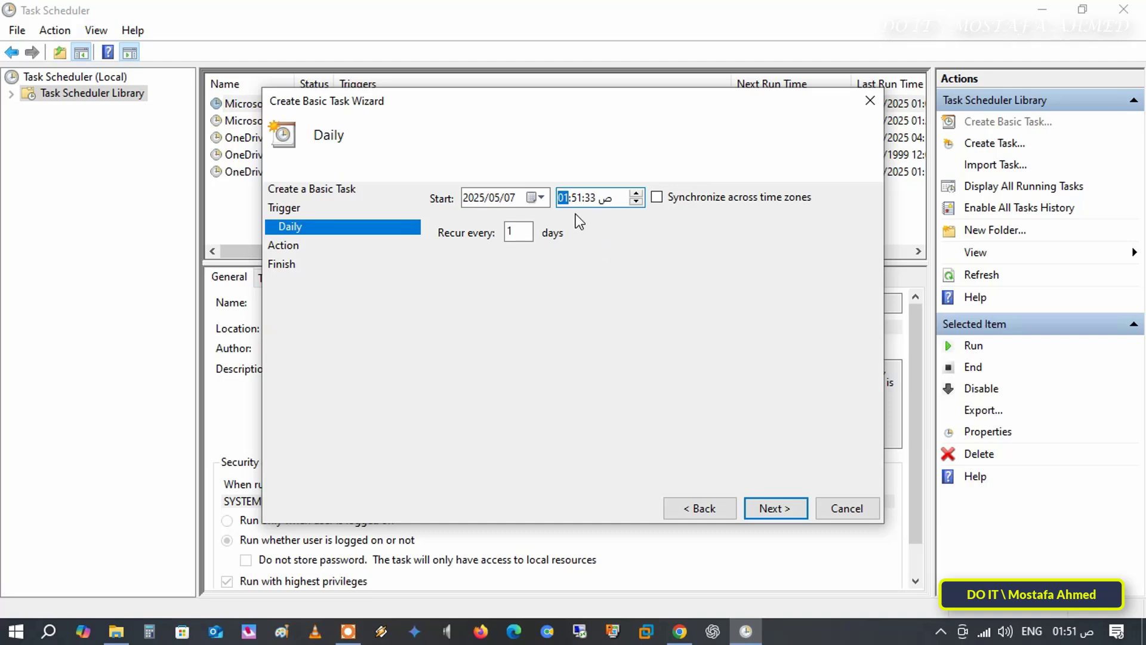
{"action": "type", "text": "2"}
{"action": "left_click", "coordinate": [575, 201]}
{"action": "type", "text": "0000"}
{"action": "key", "text": "Tab"}
{"action": "left_click", "coordinate": [774, 508]}
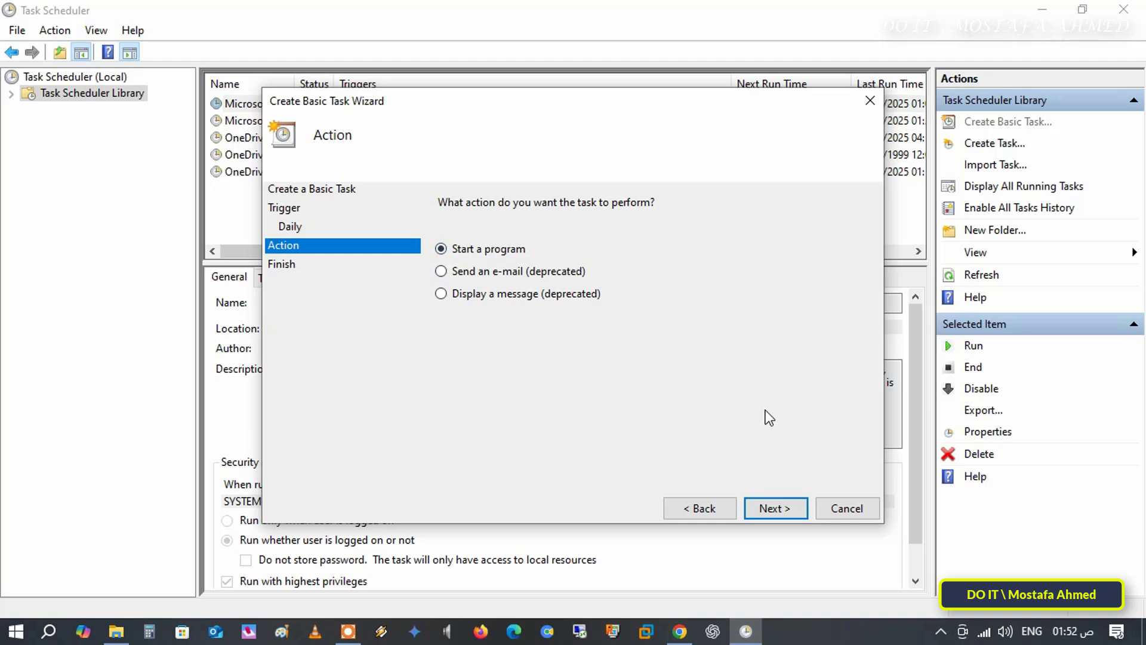
- Choose Start a program with PowerShell as the program/script
{"action": "left_click", "coordinate": [776, 508]}
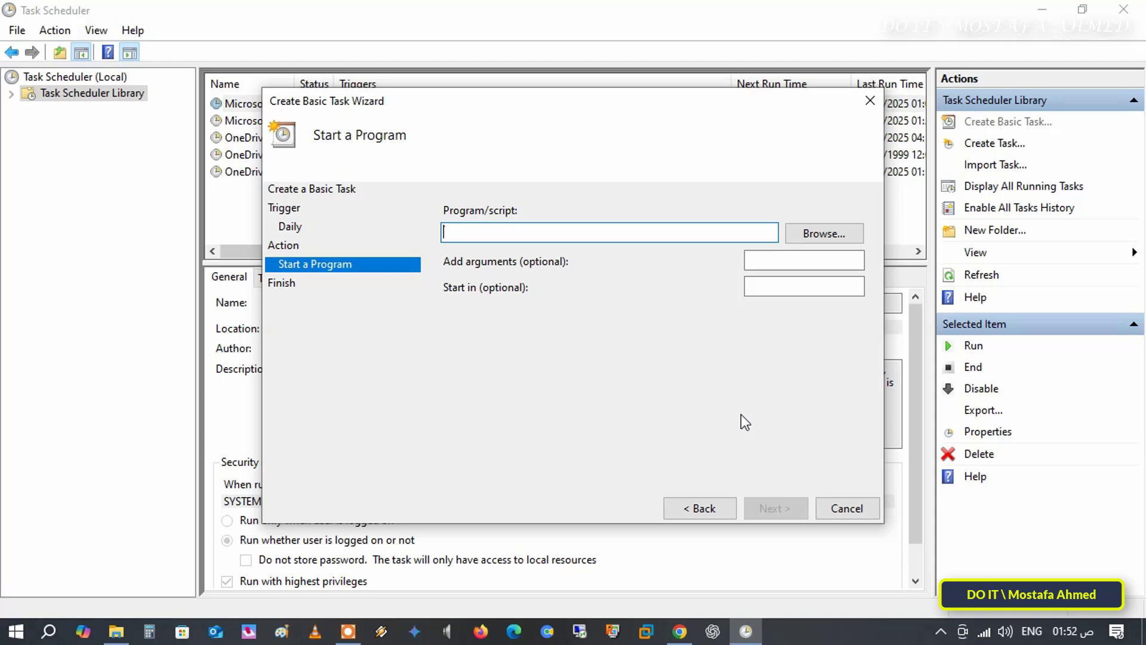
{"action": "type", "text": "Po"}
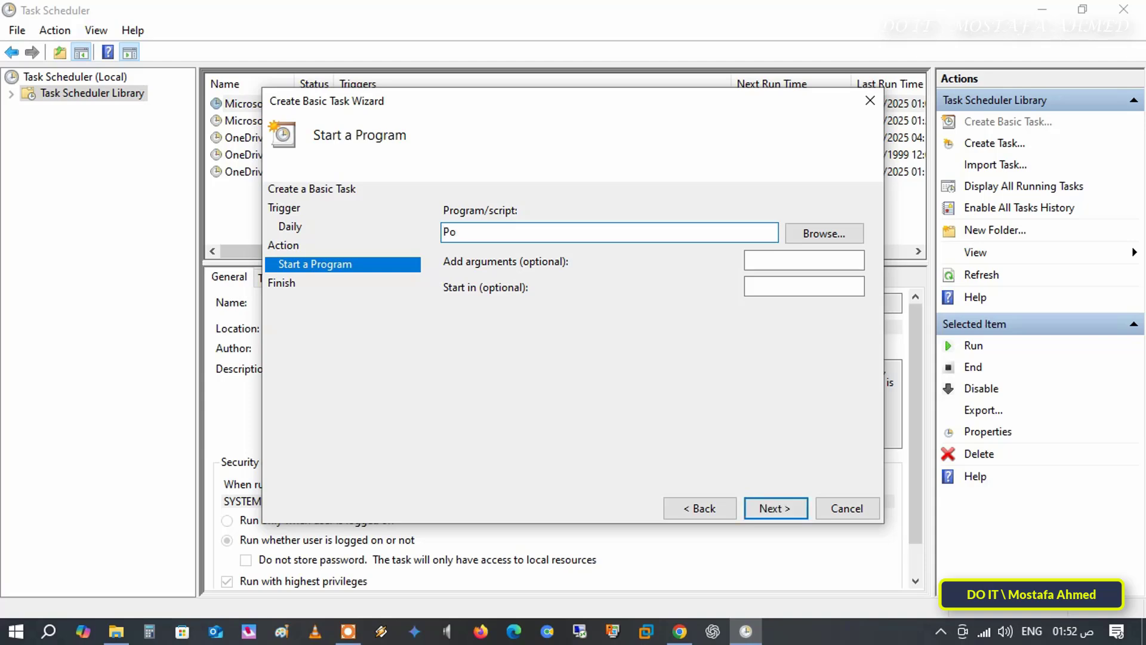
{"action": "type", "text": "werShell"}
{"action": "left_click", "coordinate": [753, 260]}
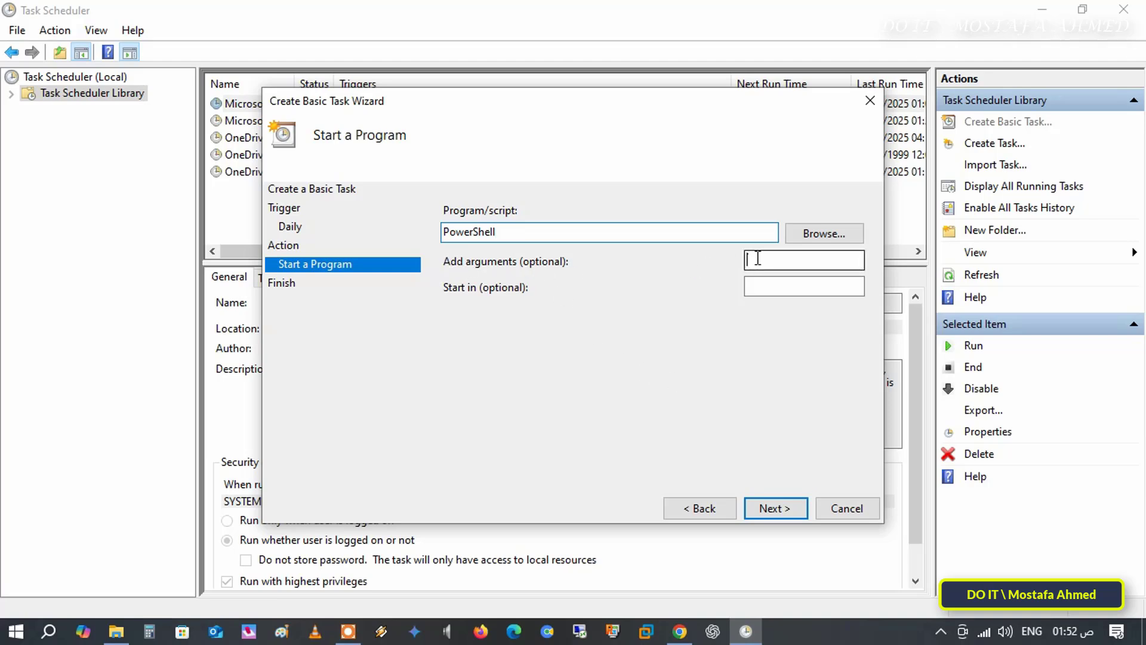
{"action": "key", "text": "super+e"}
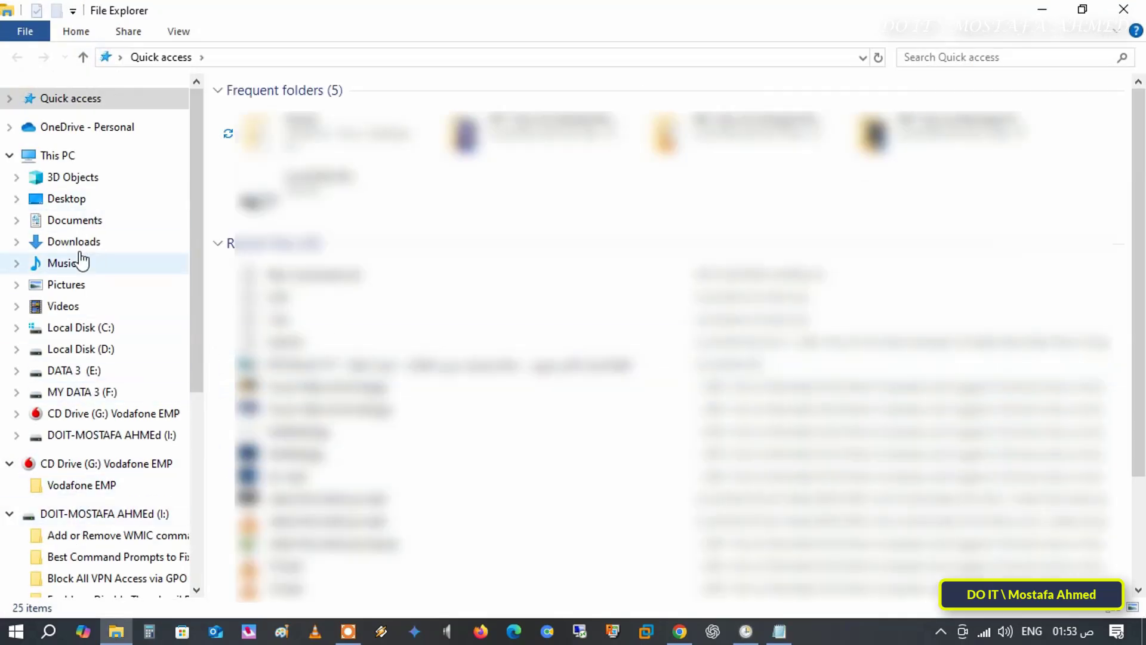
- Locate the 'old work' folder on Local Disk (C:)
{"action": "left_click", "coordinate": [90, 328]}
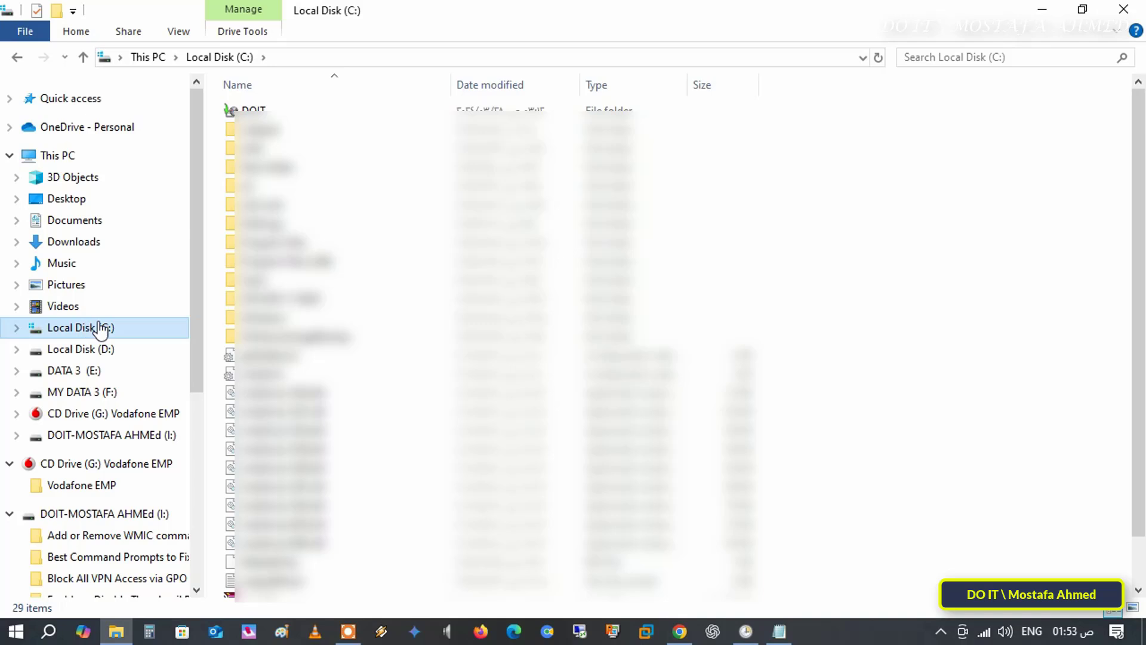
{"action": "left_click", "coordinate": [263, 206]}
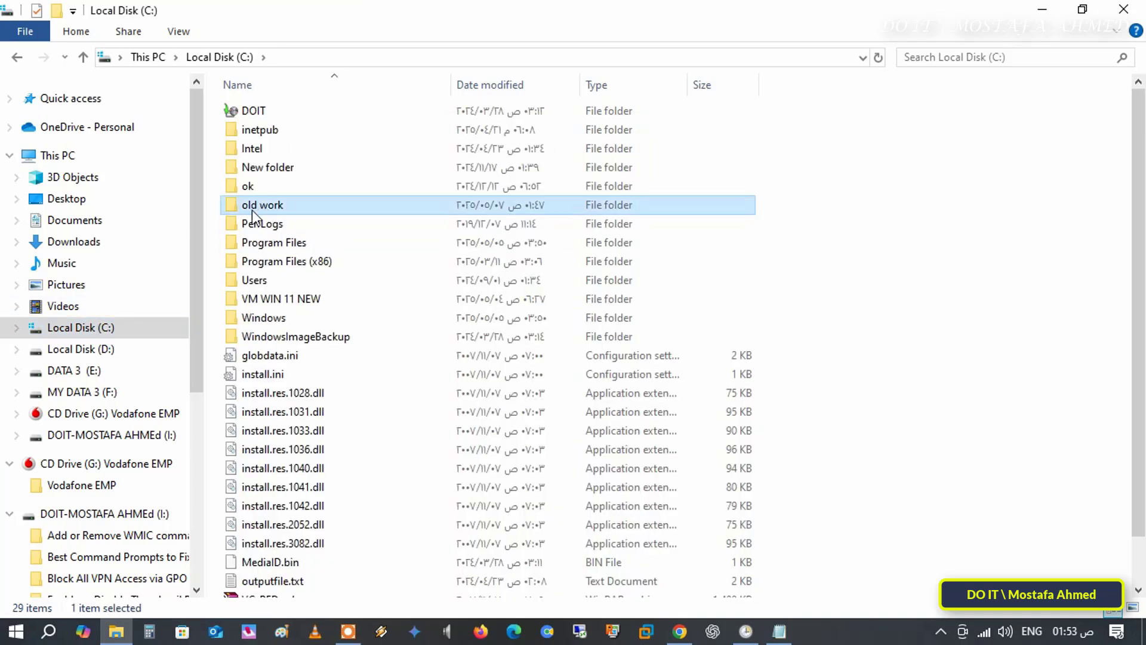
{"action": "mouse_move", "coordinate": [249, 211]}
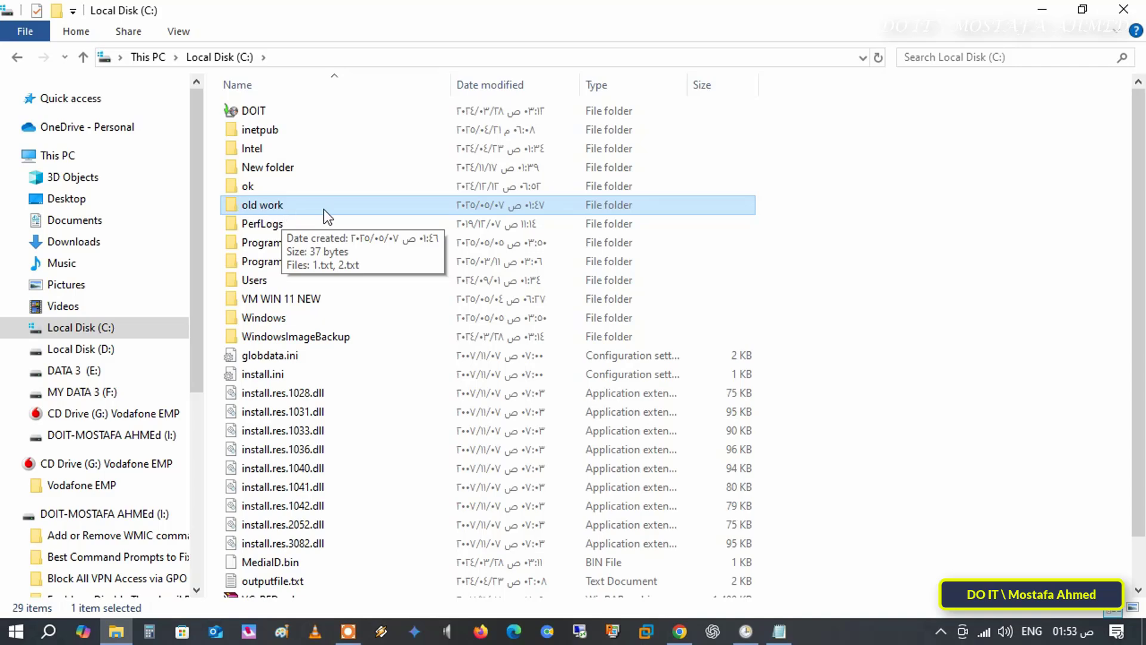
- In Notepad's New Command .txt, replace FOLDER_PATH with 'c:\old work'
{"action": "left_click", "coordinate": [1042, 9]}
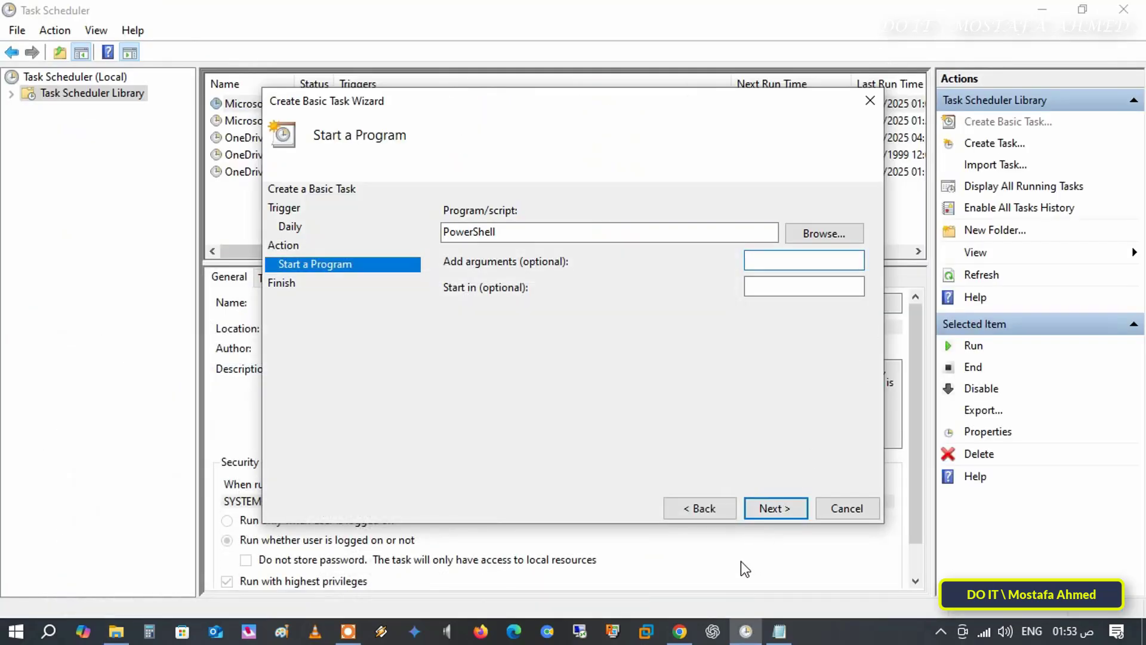
{"action": "left_click", "coordinate": [779, 632]}
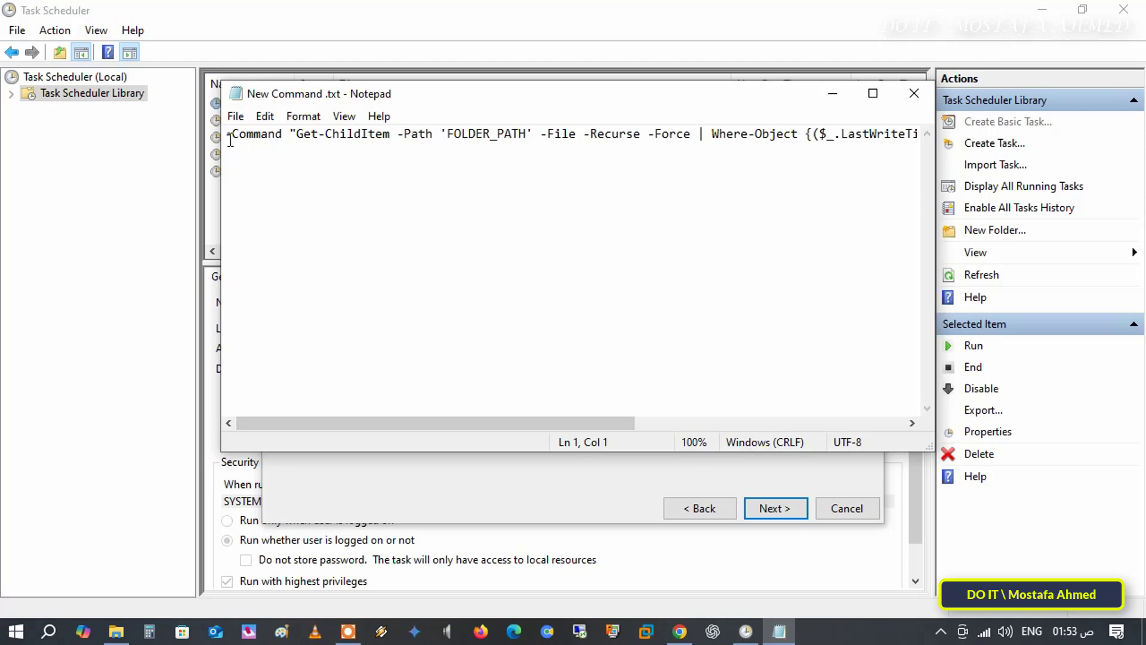
{"action": "left_click_drag", "start_coordinate": [231, 140], "coordinate": [528, 137]}
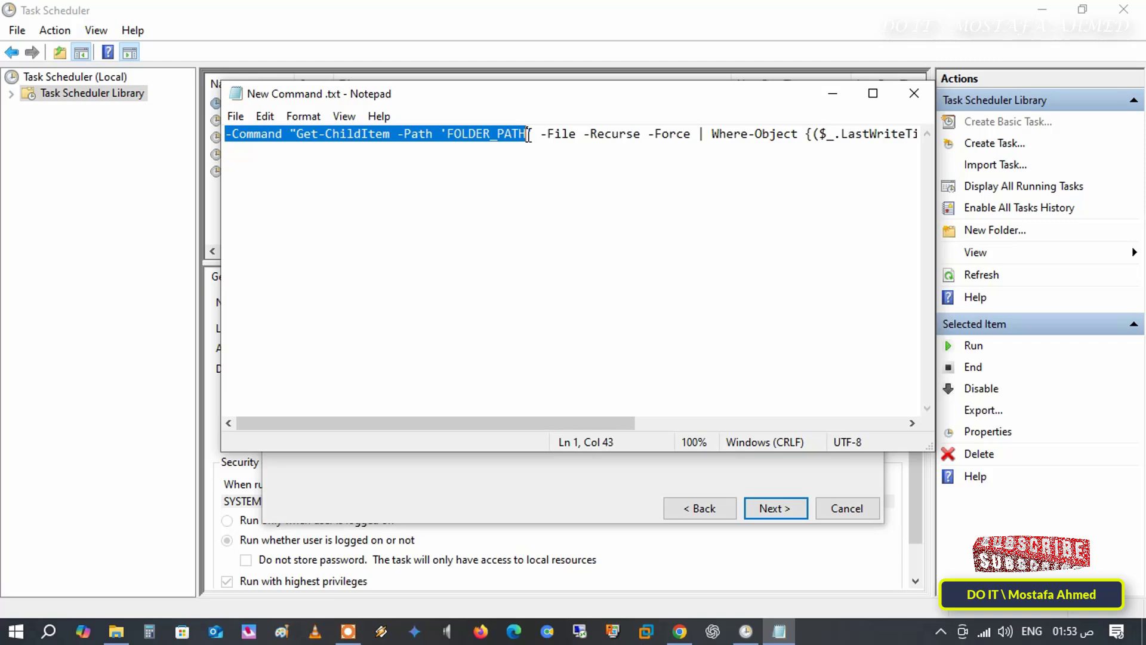
{"action": "left_click", "coordinate": [504, 197]}
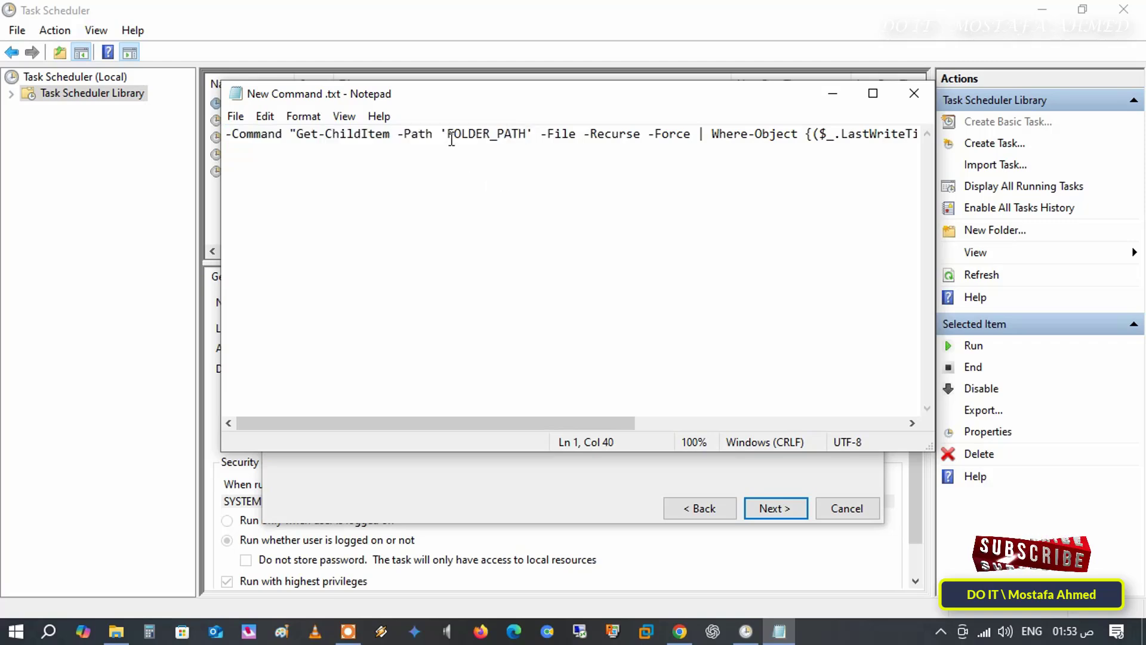
{"action": "left_click_drag", "start_coordinate": [449, 139], "coordinate": [526, 148]}
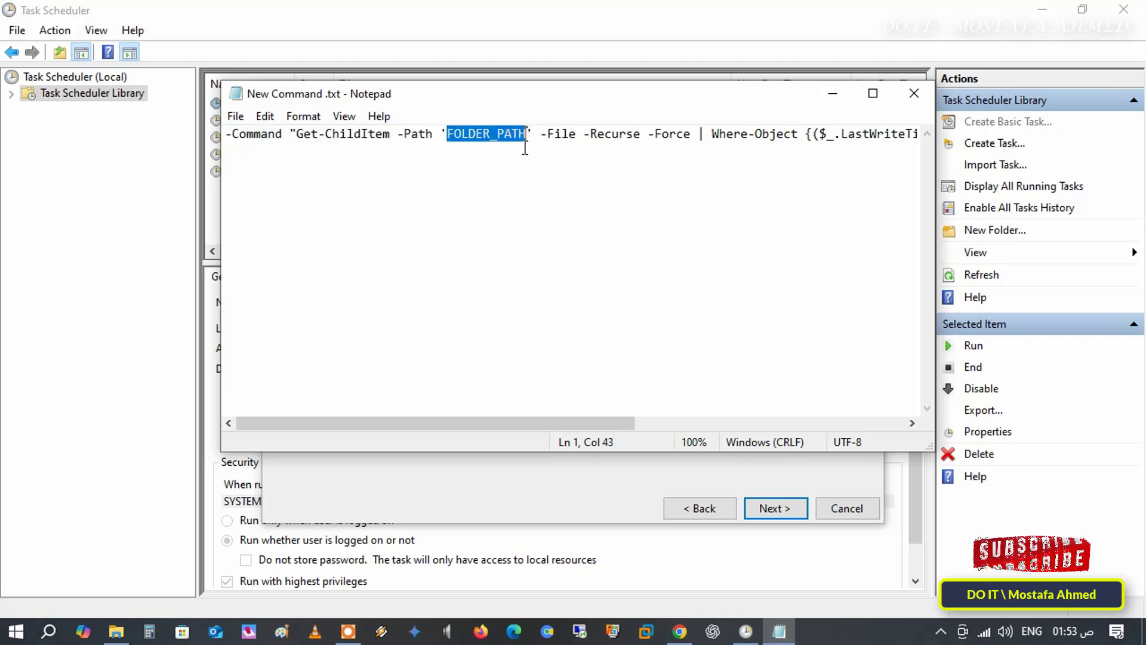
{"action": "type", "text": "c:"}
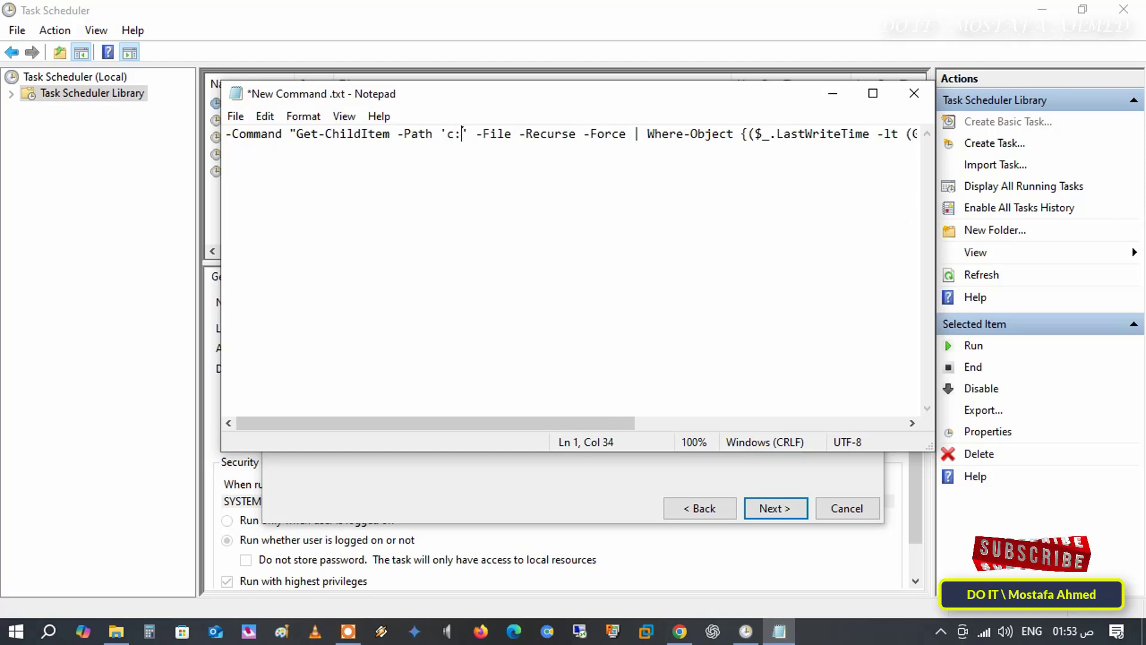
{"action": "type", "text": "\\ol"}
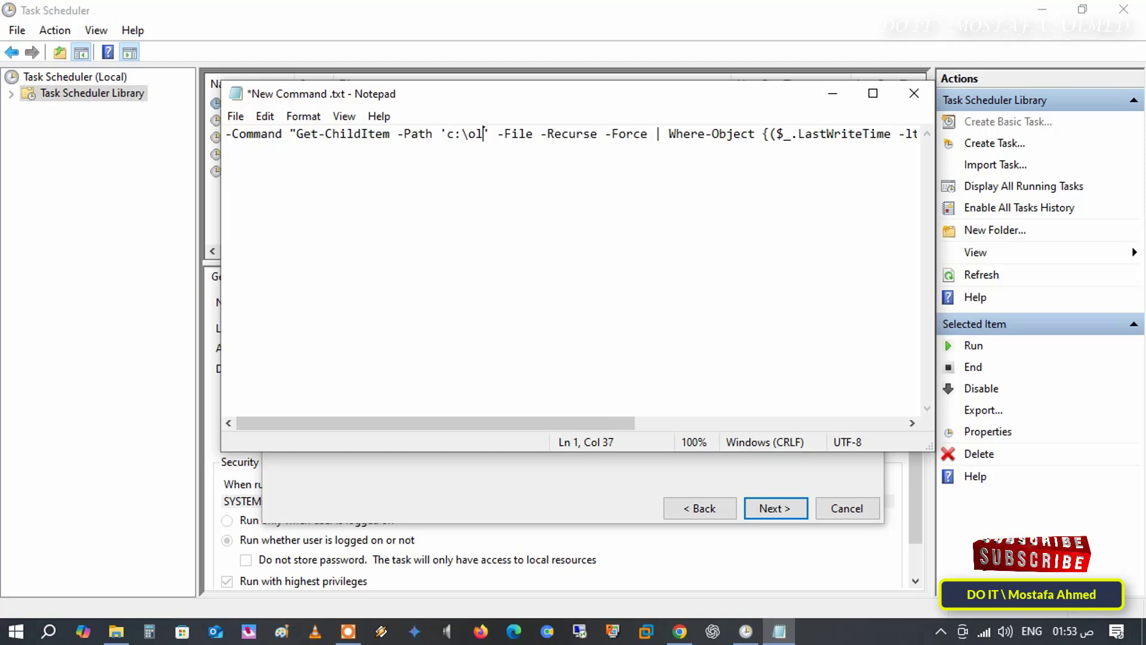
{"action": "type", "text": "d wo"}
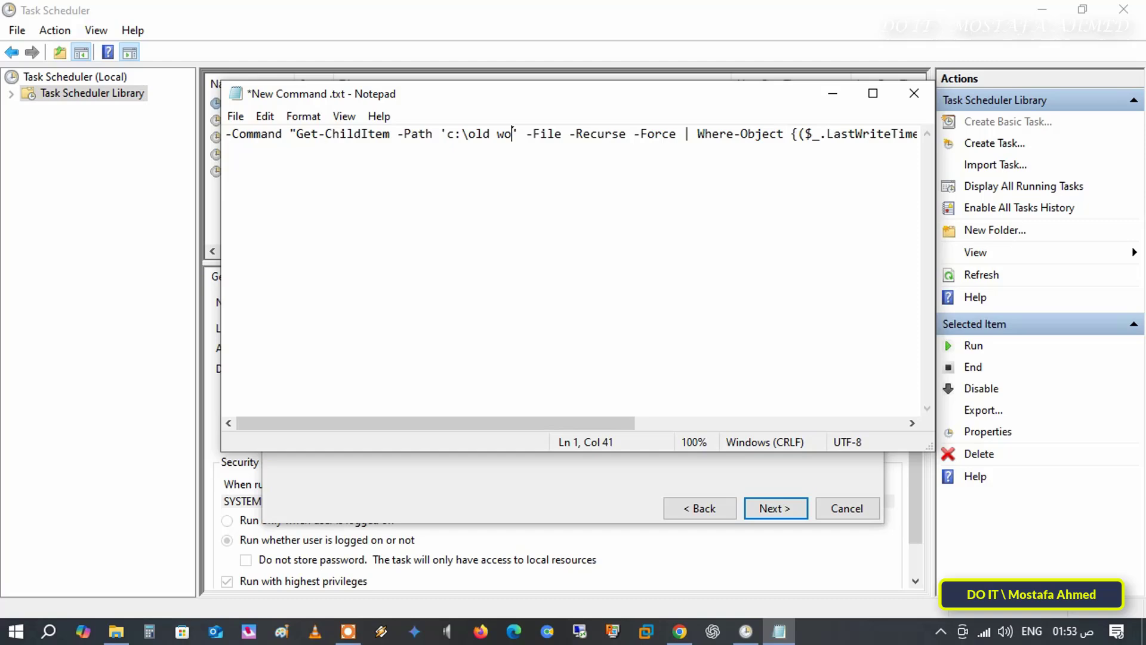
{"action": "type", "text": "rk"}
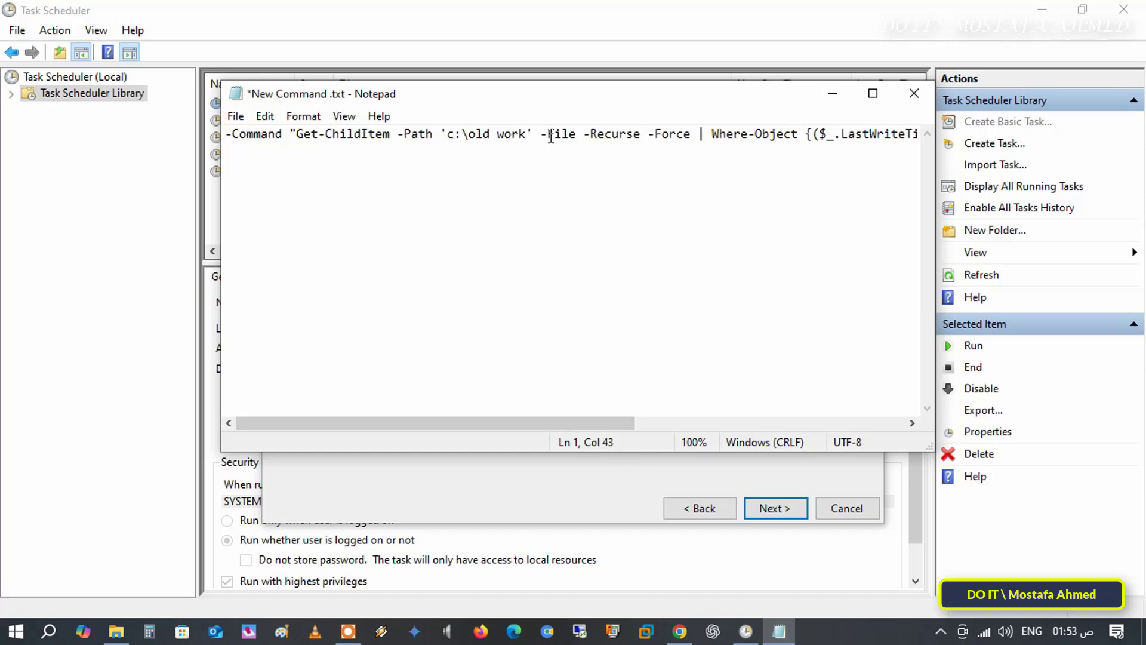
- Replace NUMBER_OF_DAYS with 30 so the command uses AddDays(-30)
{"action": "left_click_drag", "start_coordinate": [547, 135], "coordinate": [691, 137]}
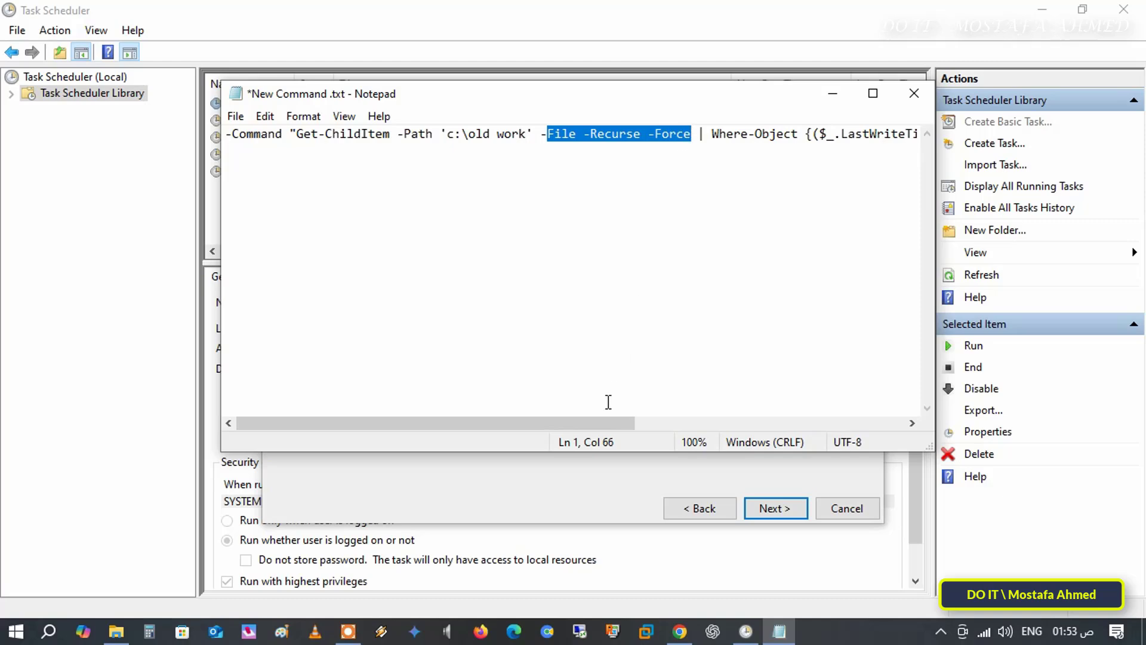
{"action": "left_click_drag", "start_coordinate": [604, 422], "coordinate": [896, 425]}
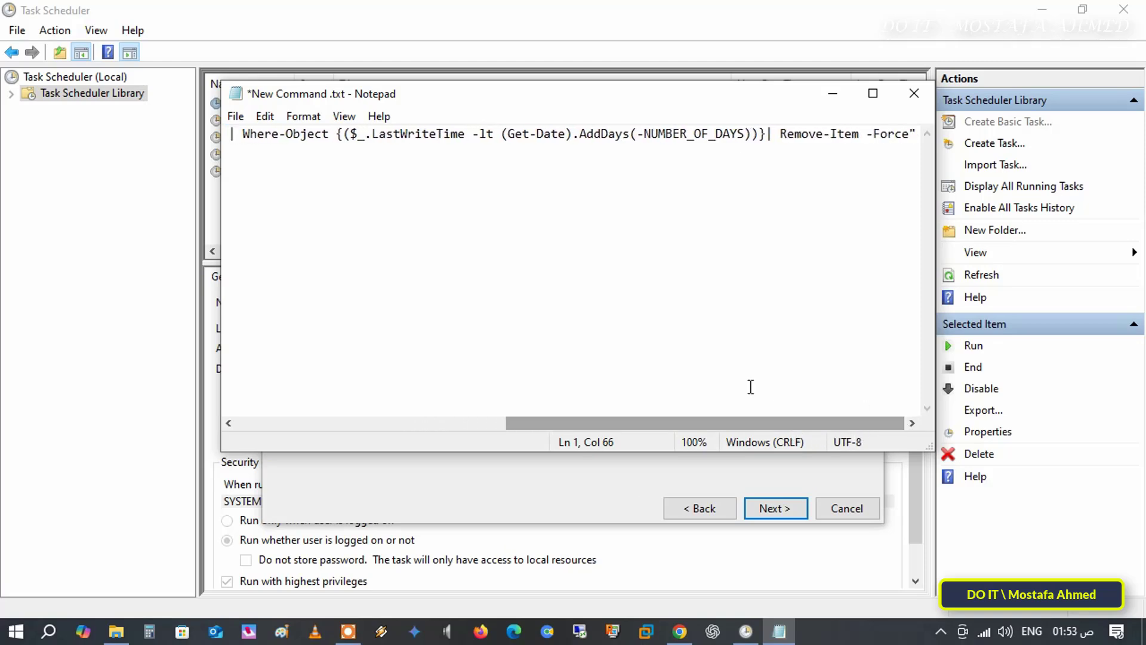
{"action": "left_click_drag", "start_coordinate": [644, 133], "coordinate": [744, 146]}
{"action": "type", "text": "30"}
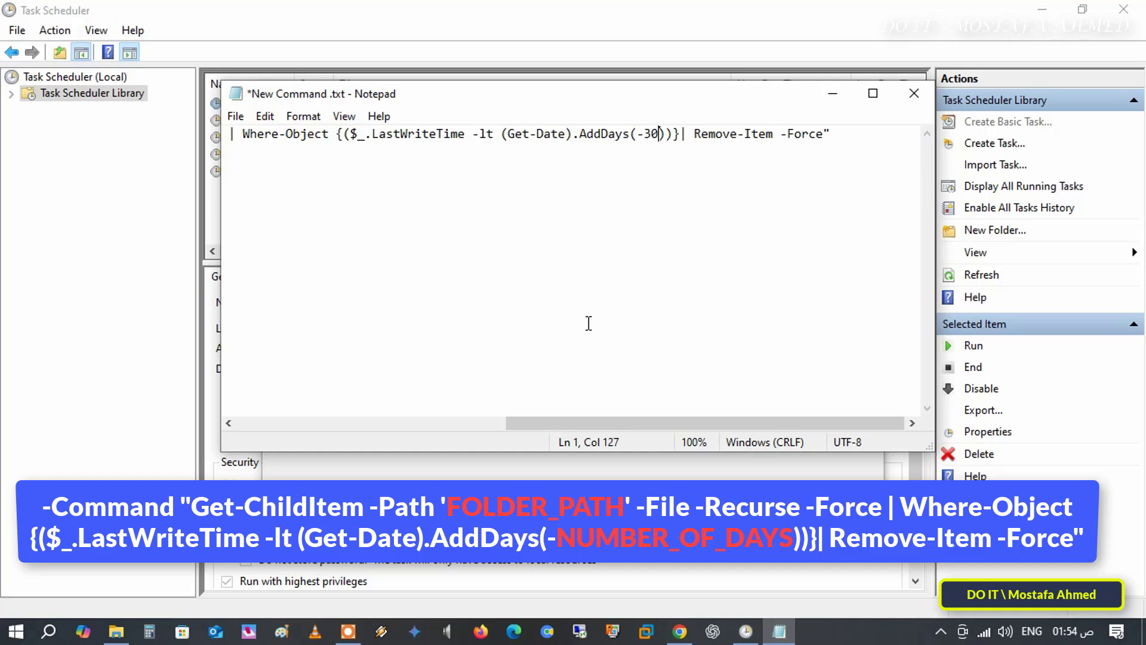
- Save New Command .txt with Ctrl+S
{"action": "key", "text": "ctrl+s"}
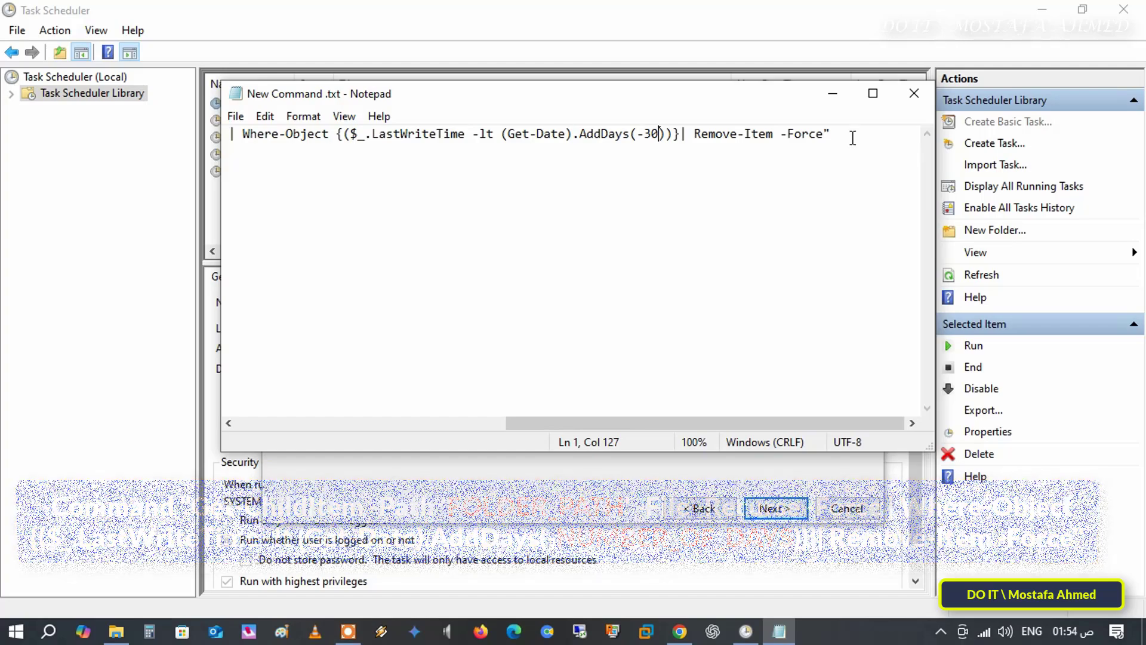
- Copy the full edited PowerShell command line from Notepad
{"action": "left_click", "coordinate": [842, 137]}
{"action": "left_click_drag", "start_coordinate": [843, 138], "coordinate": [162, 152]}
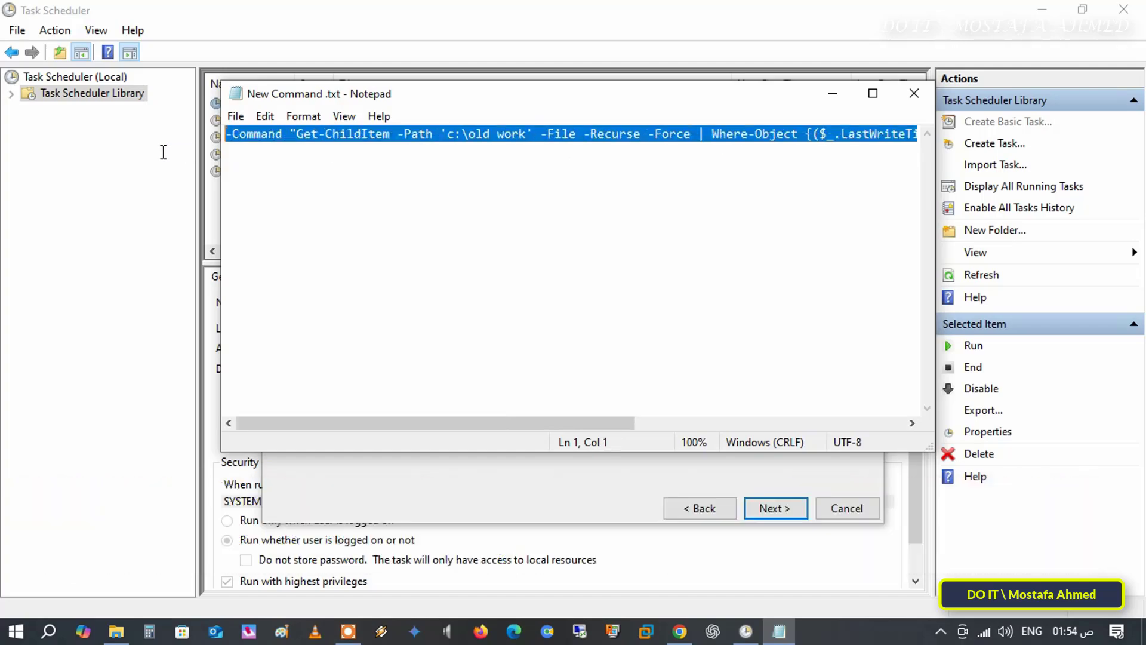
{"action": "right_click", "coordinate": [248, 137]}
{"action": "left_click", "coordinate": [303, 195]}
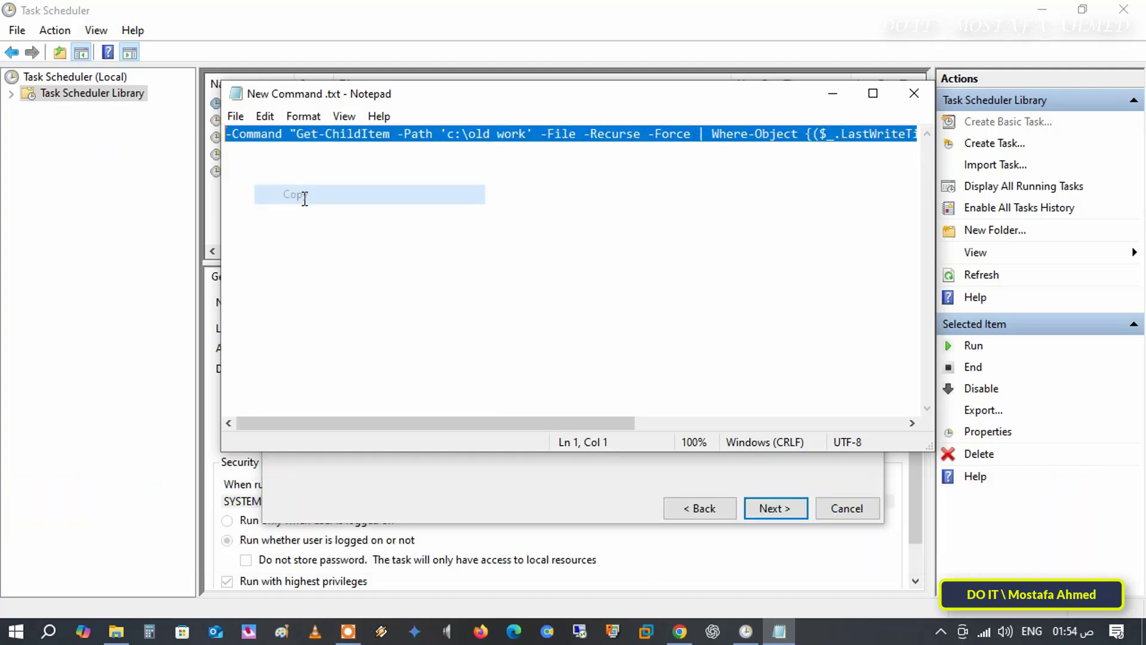
- Paste the command into Add arguments and finish creating the task
{"action": "left_click", "coordinate": [746, 632]}
{"action": "right_click", "coordinate": [760, 258]}
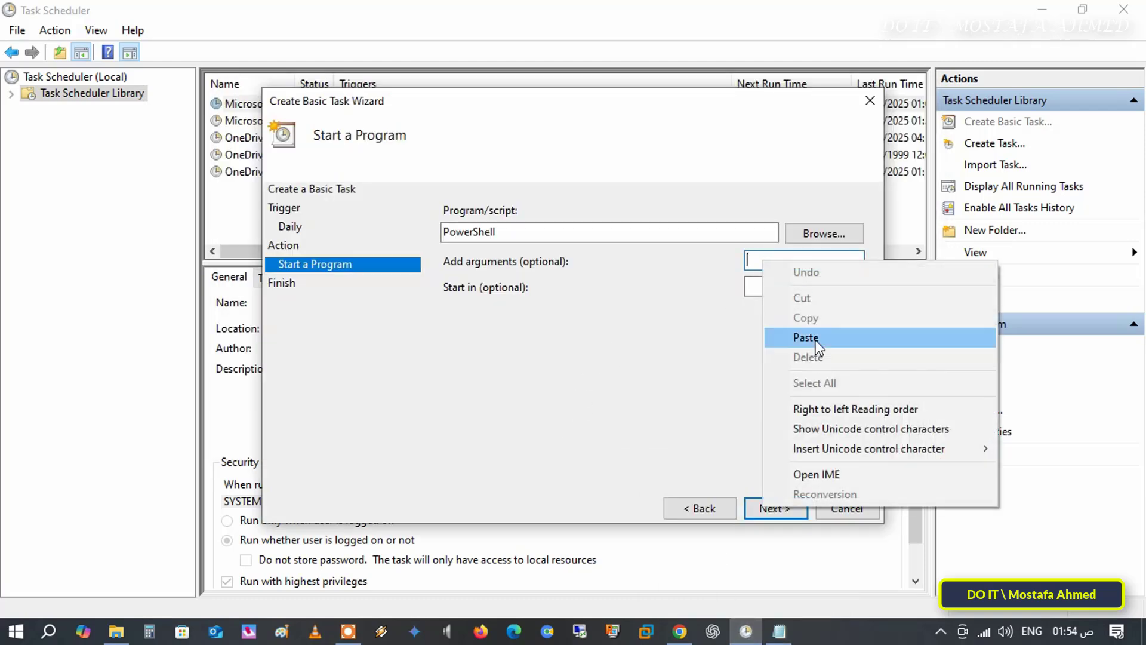
{"action": "left_click", "coordinate": [816, 339]}
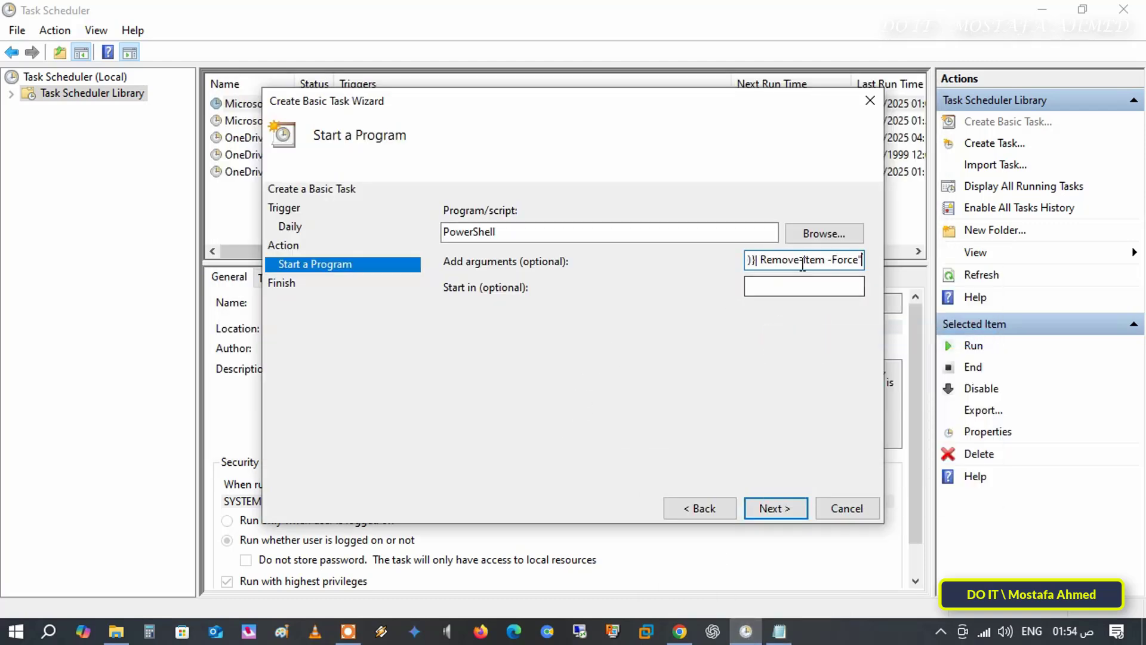
{"action": "left_click", "coordinate": [787, 510]}
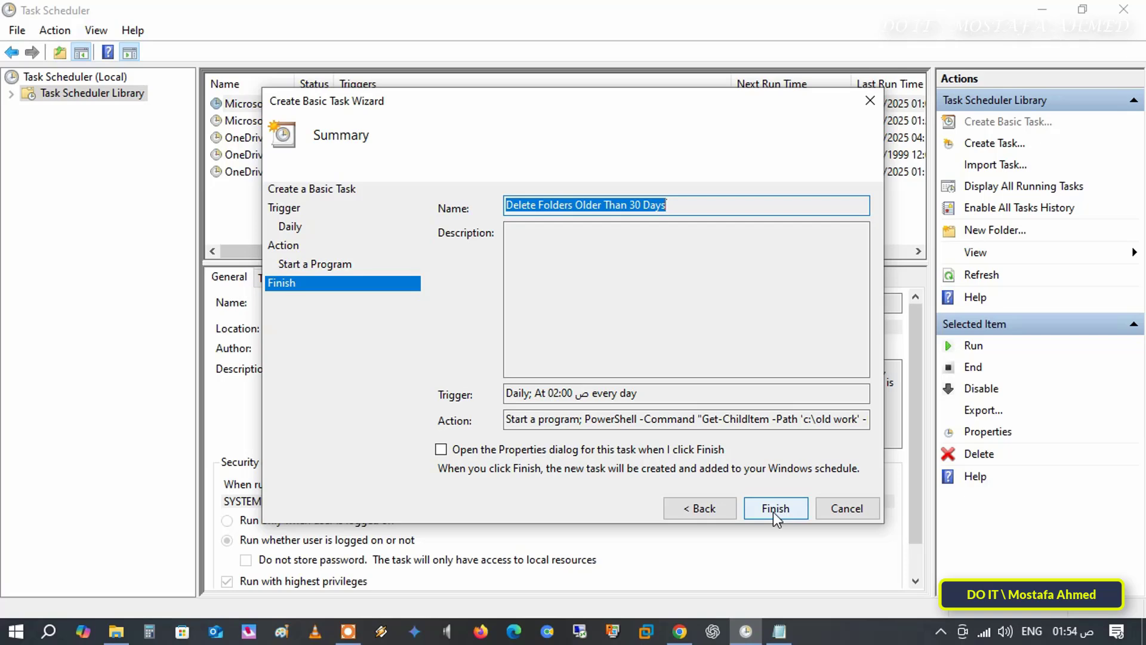
{"action": "left_click", "coordinate": [774, 509]}
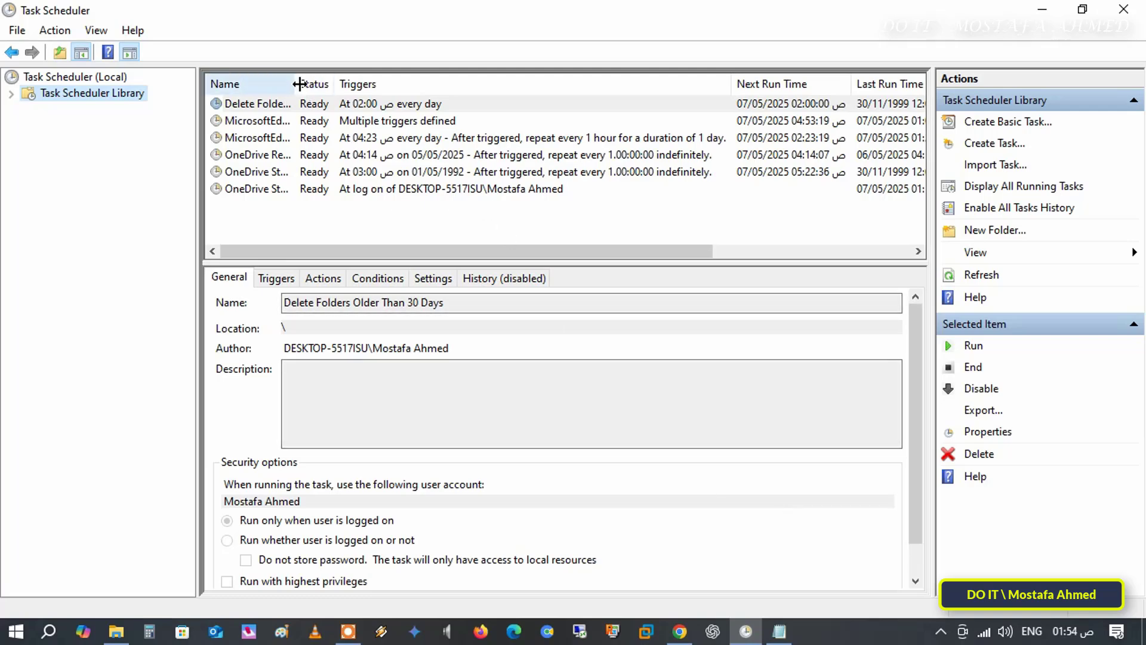
- Widen the Name column and run 'Delete Folders Older Than 30 Days' immediately
{"action": "left_click_drag", "start_coordinate": [299, 83], "coordinate": [475, 81]}
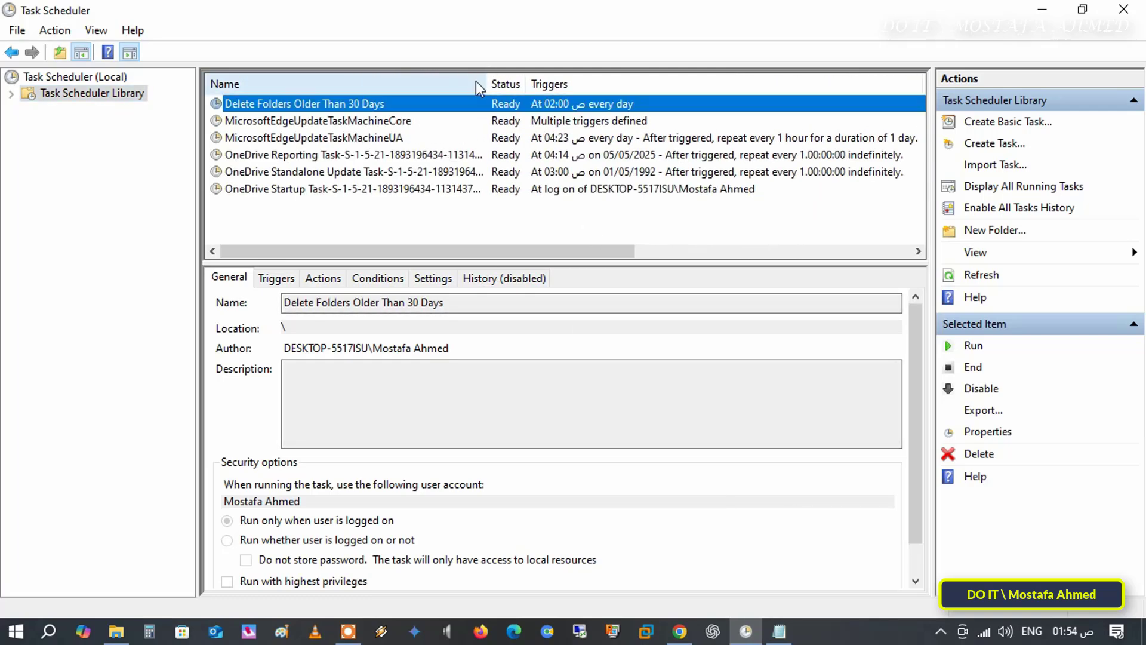
{"action": "right_click", "coordinate": [406, 107]}
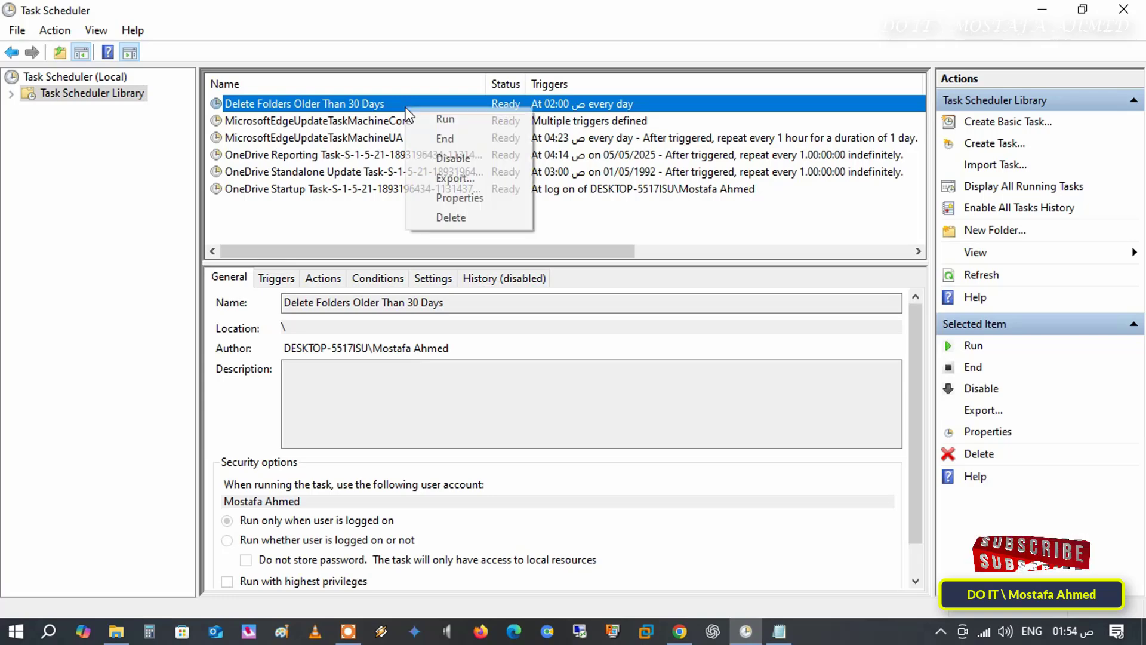
{"action": "left_click", "coordinate": [439, 116]}
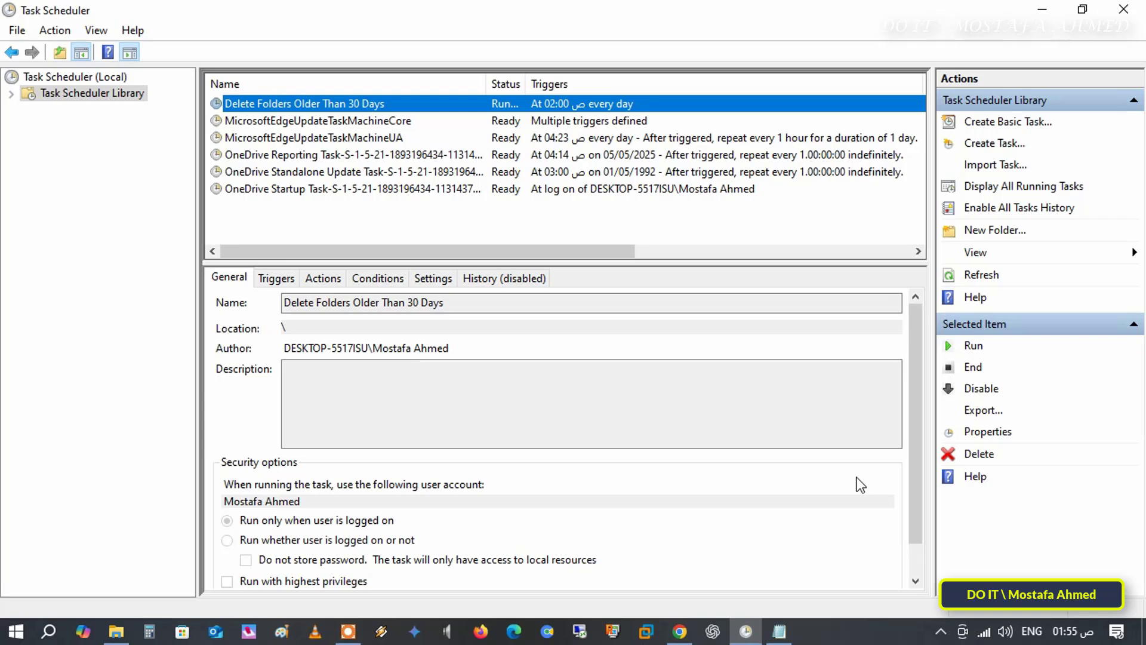
- Close the Task Scheduler window, leaving Notepad's 'New Command .txt' with the cleanup command visible
{"action": "left_click", "coordinate": [1120, 18]}
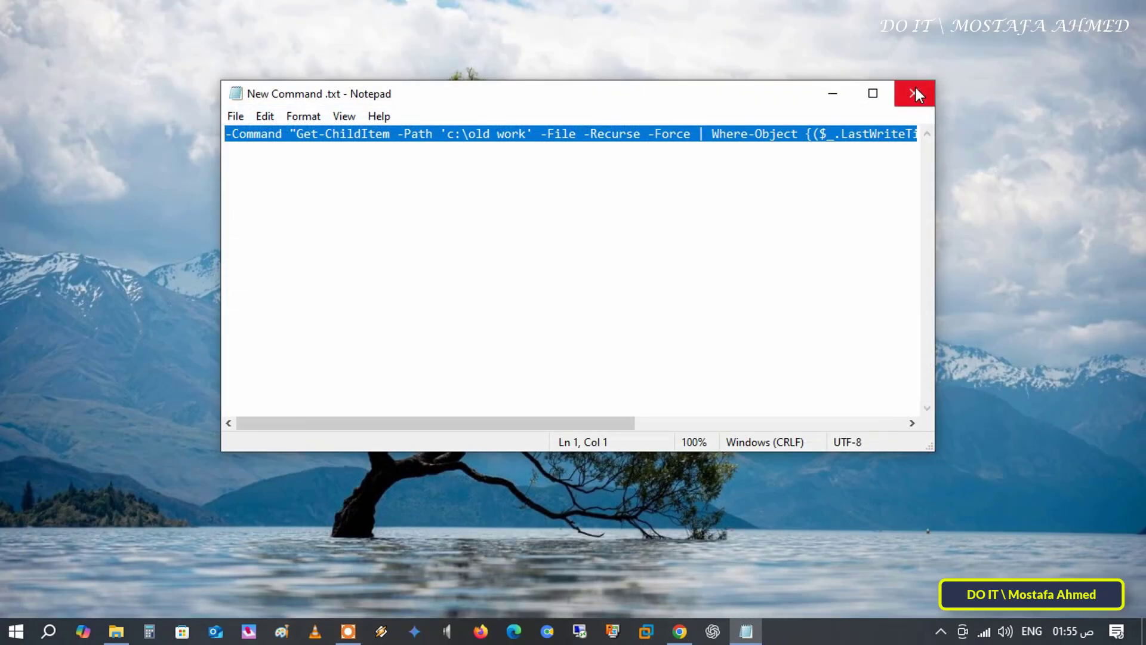